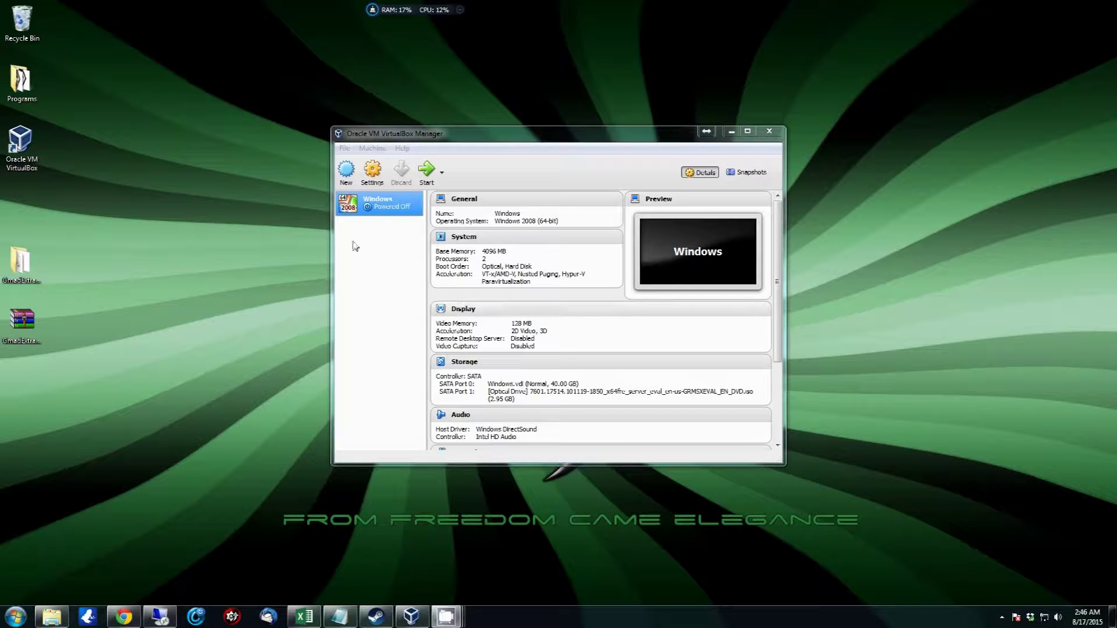
Select the 'Windows' VM in VirtualBox Manager and launch it
click(379, 204)
double_click(380, 204)
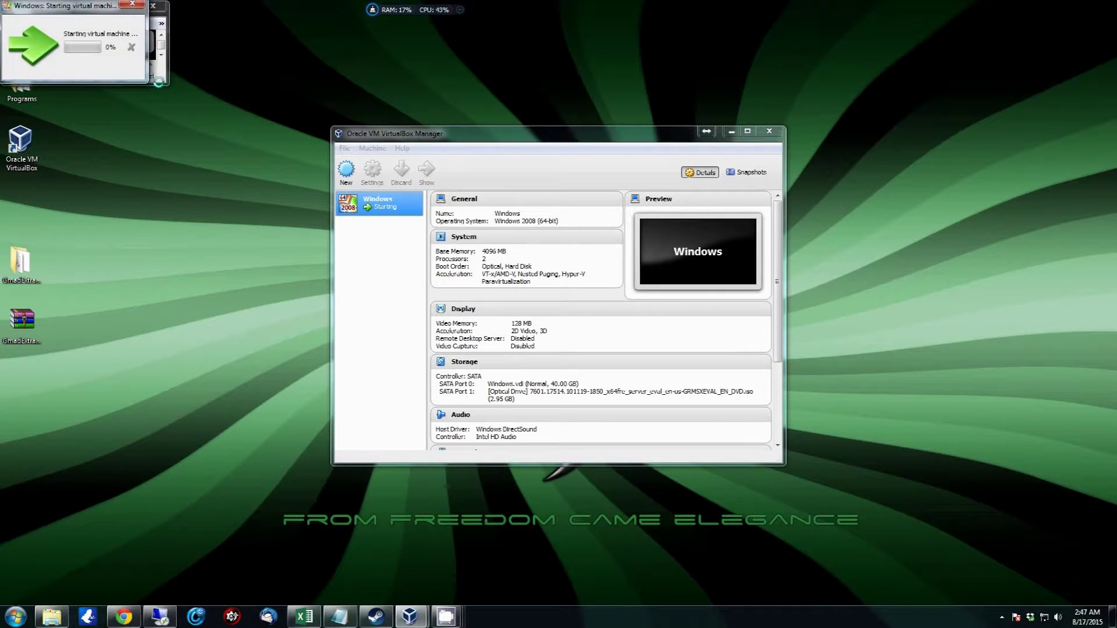
Enlarge the VM window and boot the guest from the installation DVD
drag(167, 82, 650, 415)
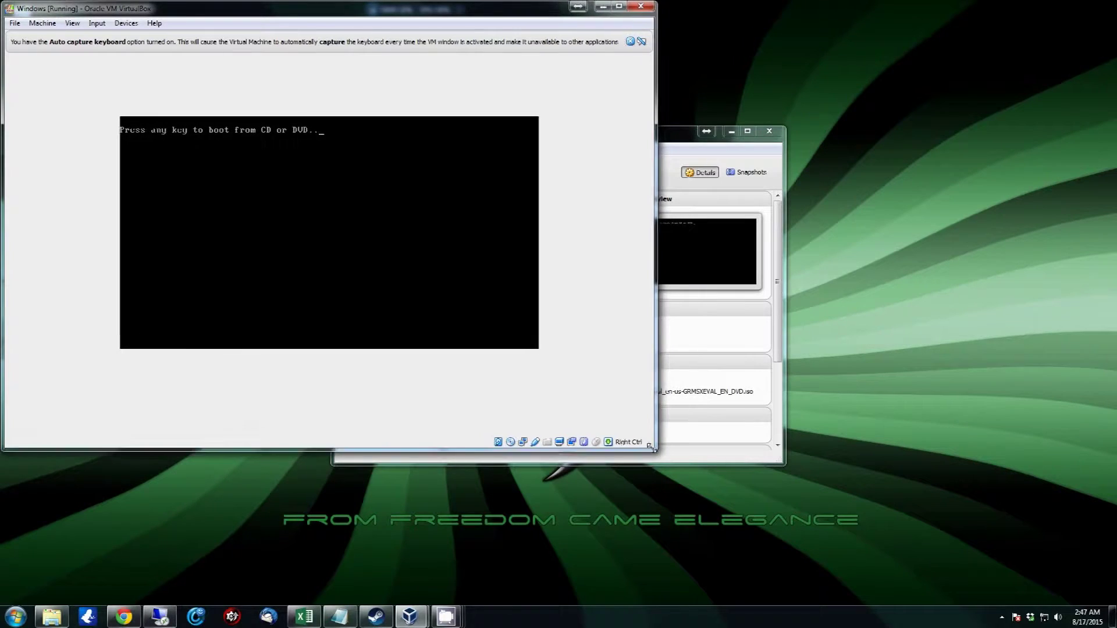
key(Return)
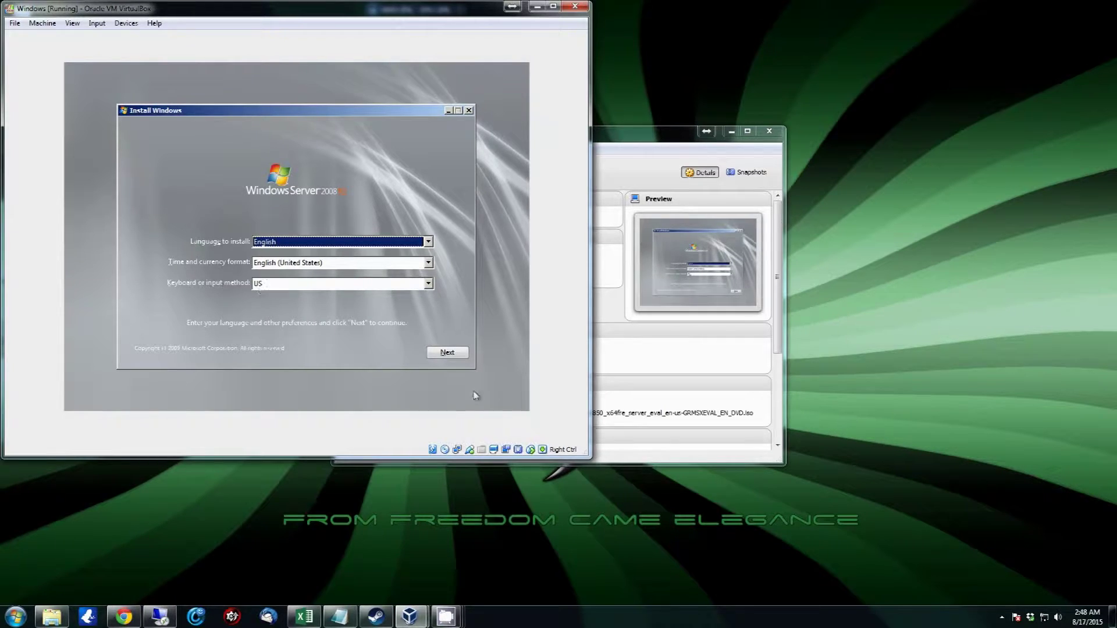
Accept the English (United States) defaults, start Install now, and pick Enterprise (Full Installation)
click(448, 353)
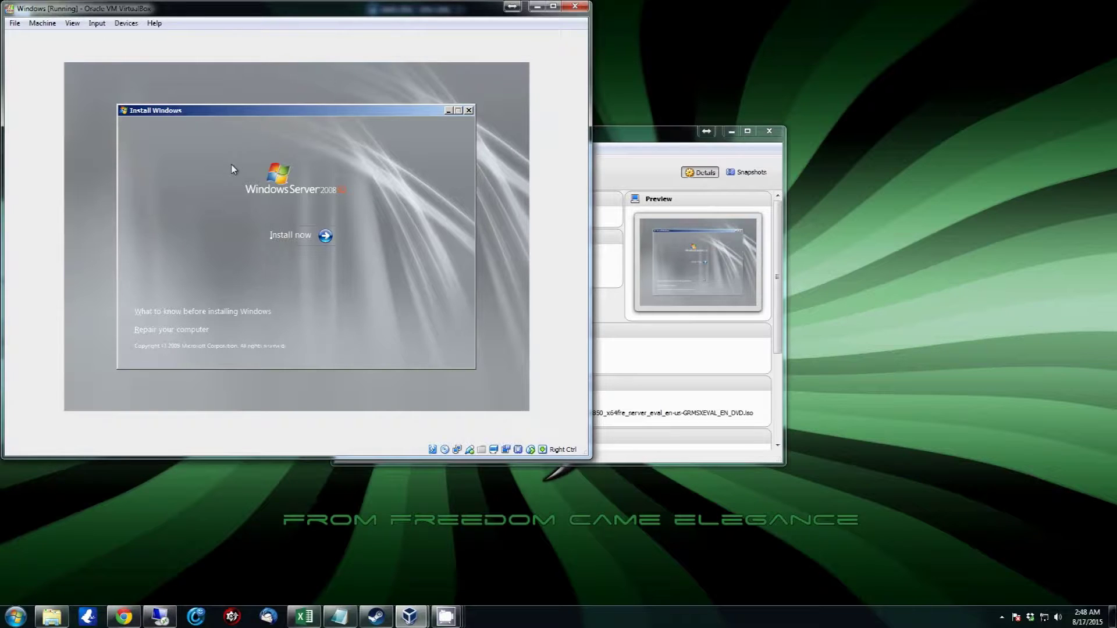
click(294, 242)
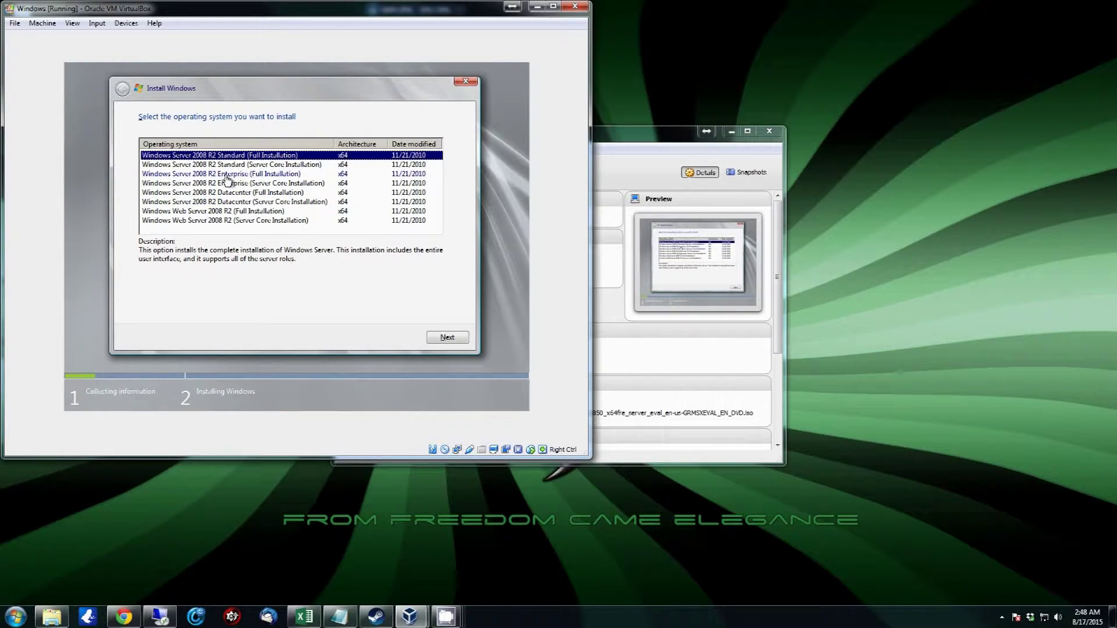
click(227, 175)
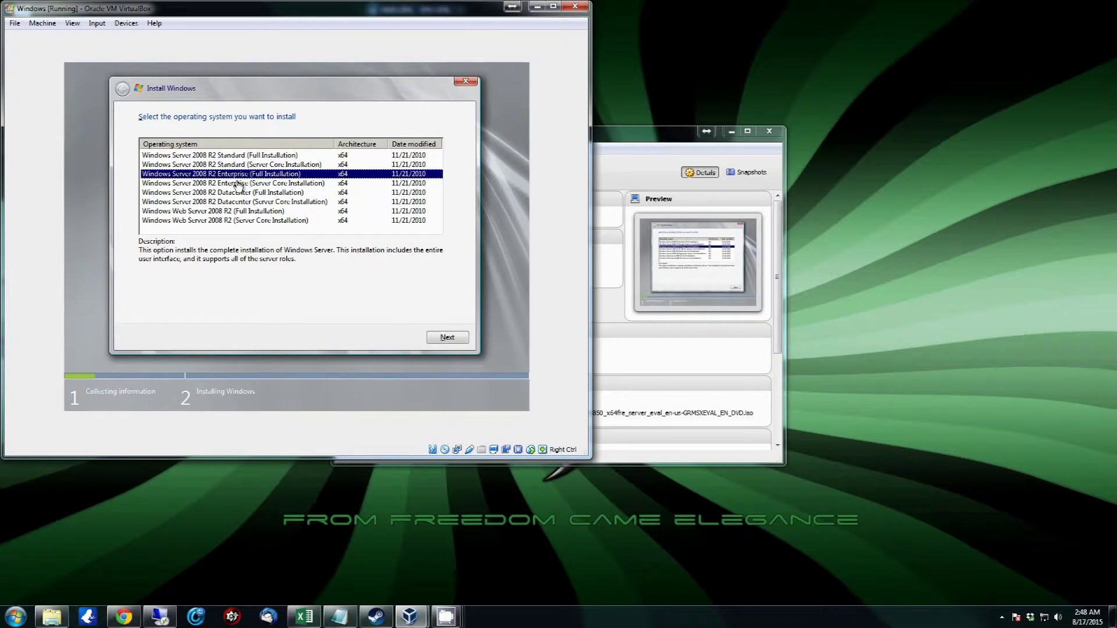
Proceed with Windows Server 2008 R2 Enterprise (Full Installation) after accepting the license terms
click(462, 343)
click(169, 310)
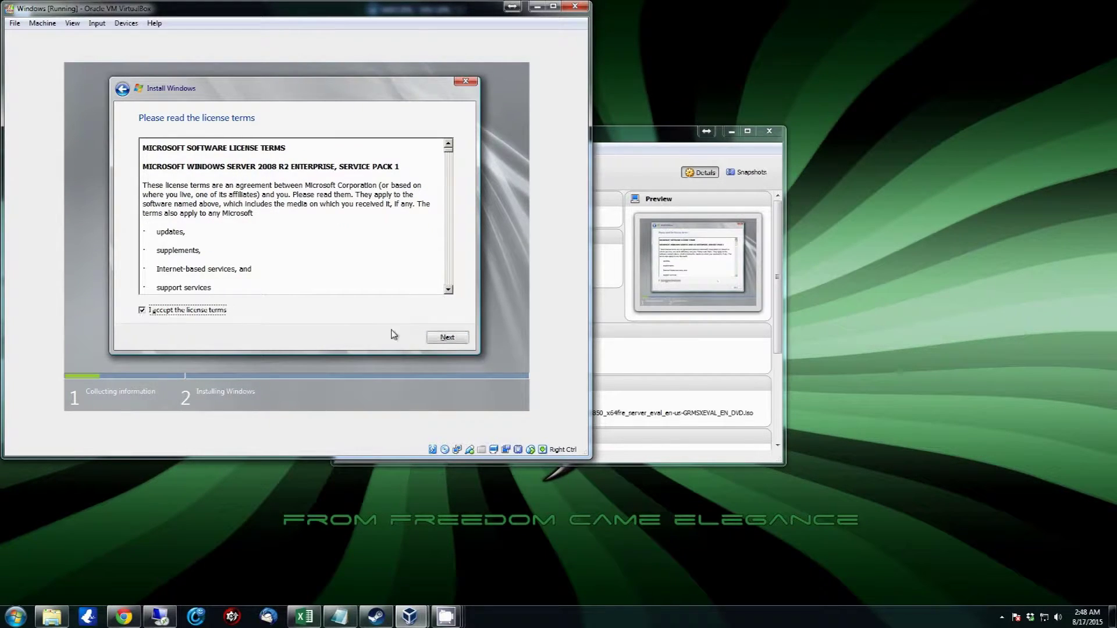
click(438, 341)
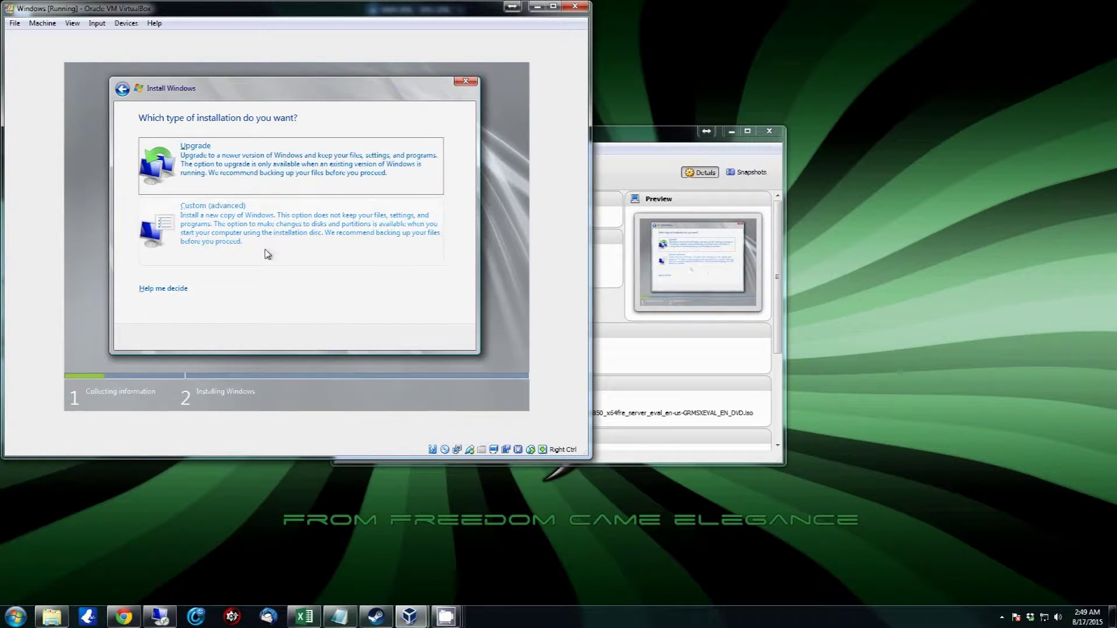
Choose a Custom installation and delete the existing partition on Disk 0
click(256, 227)
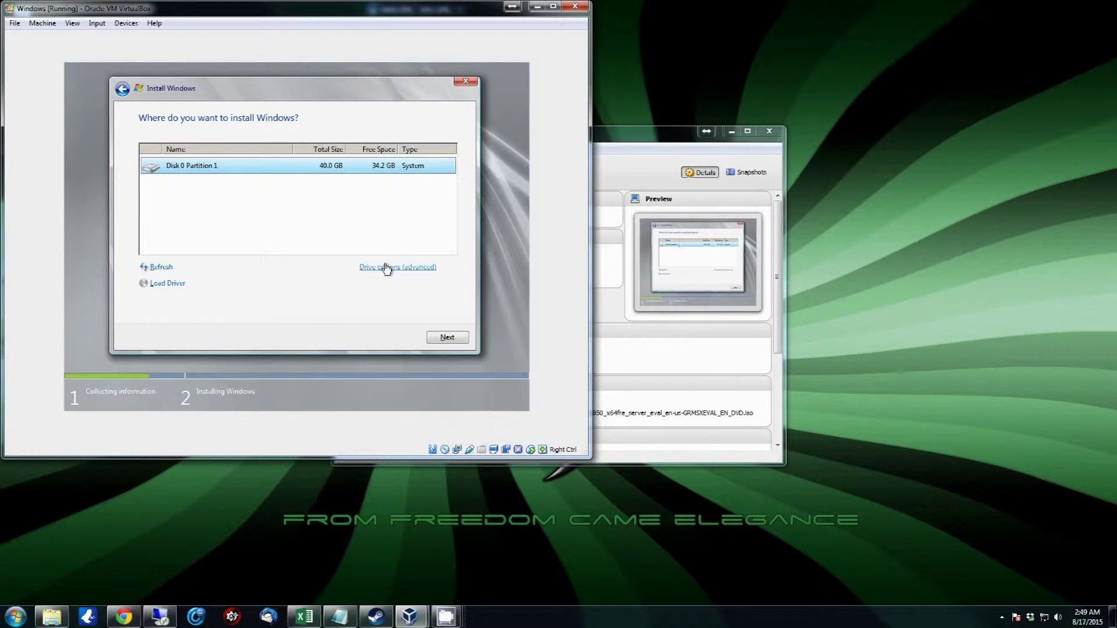
click(385, 269)
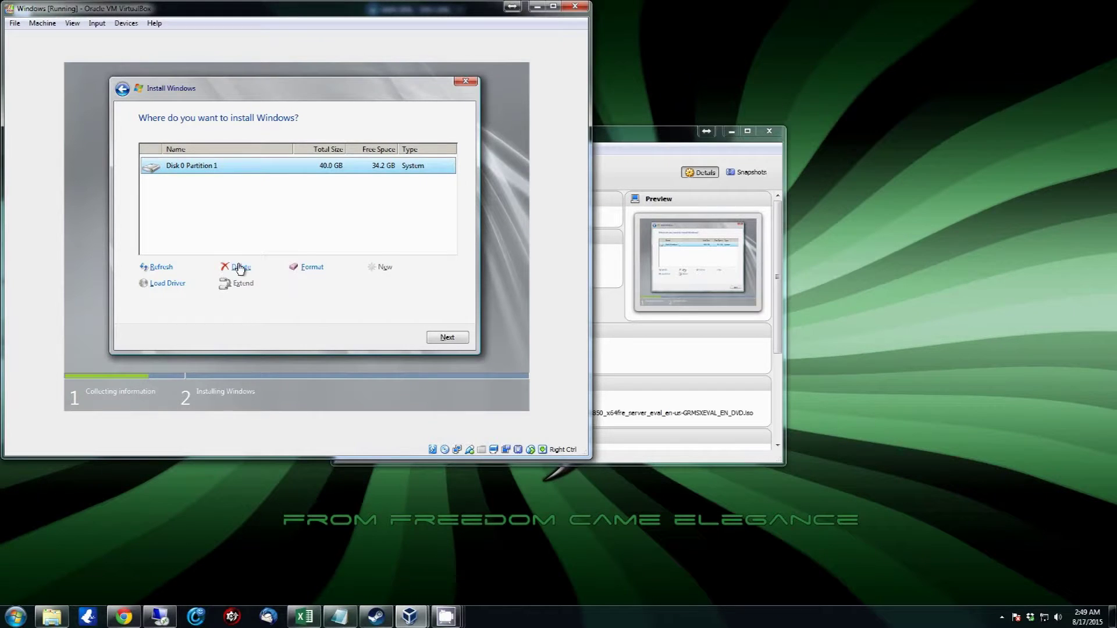
click(240, 267)
click(365, 289)
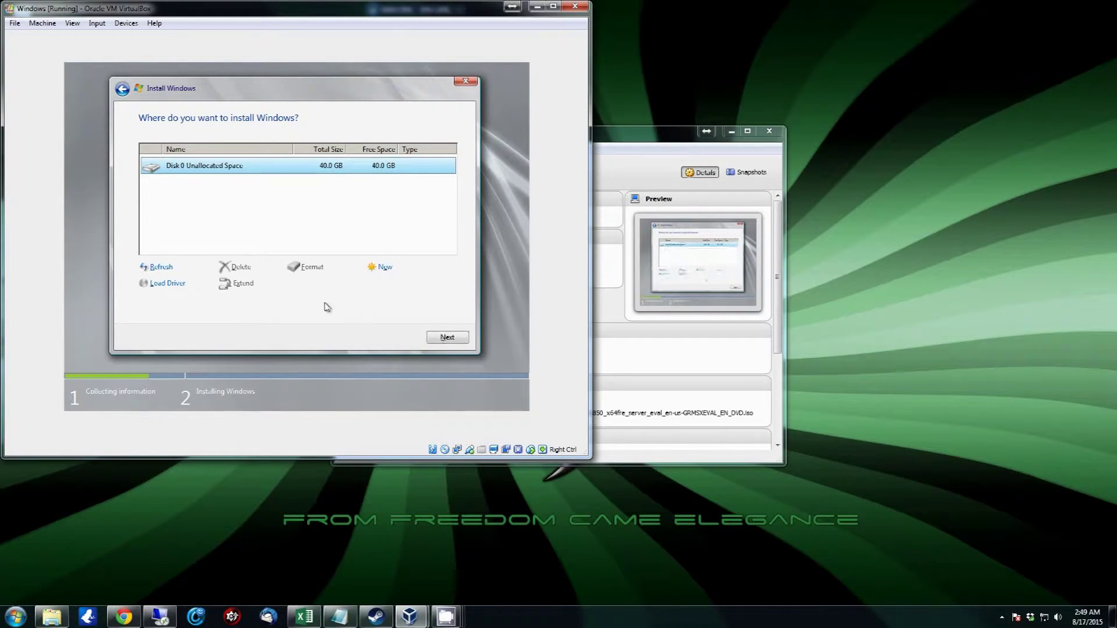
Create partitions from unallocated space, format the 39.9 GB primary partition, and install Windows there
click(385, 269)
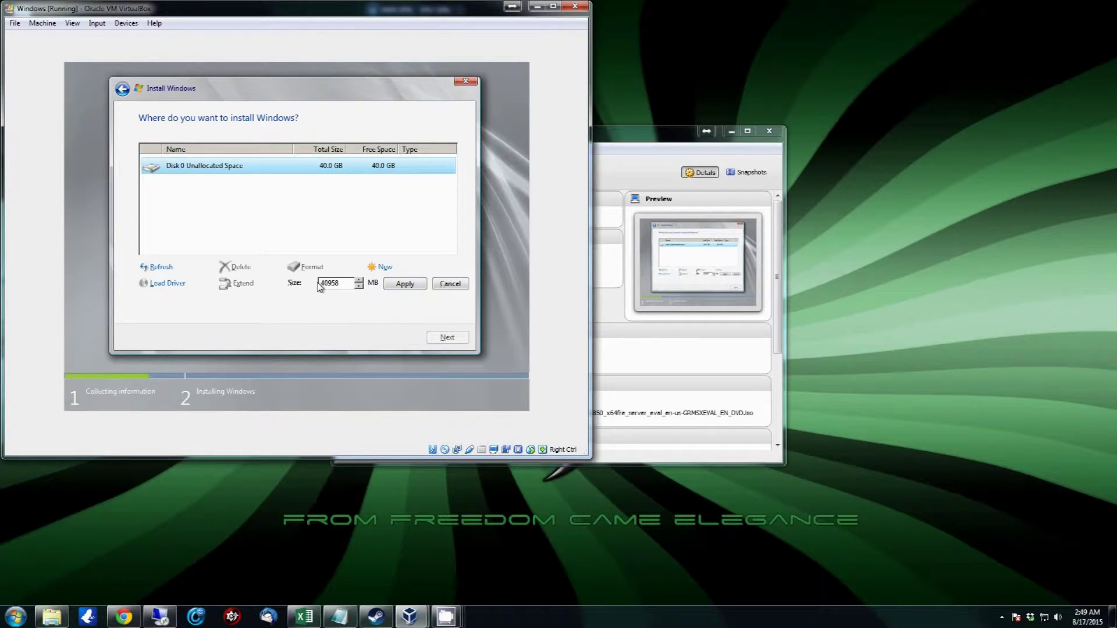
click(400, 287)
click(374, 284)
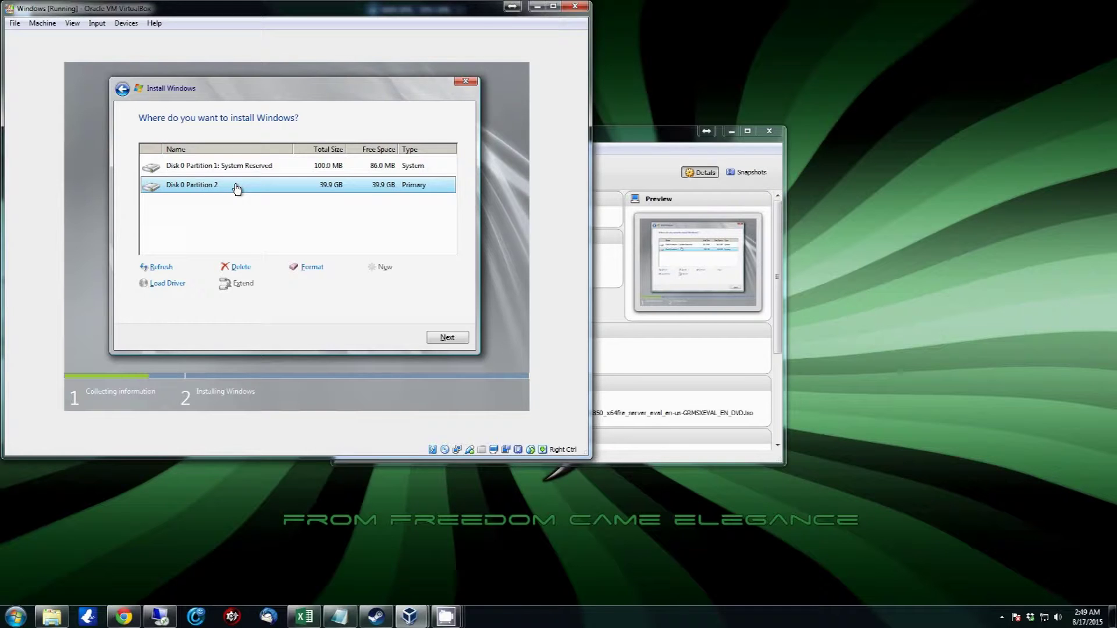
click(312, 269)
click(369, 282)
click(445, 338)
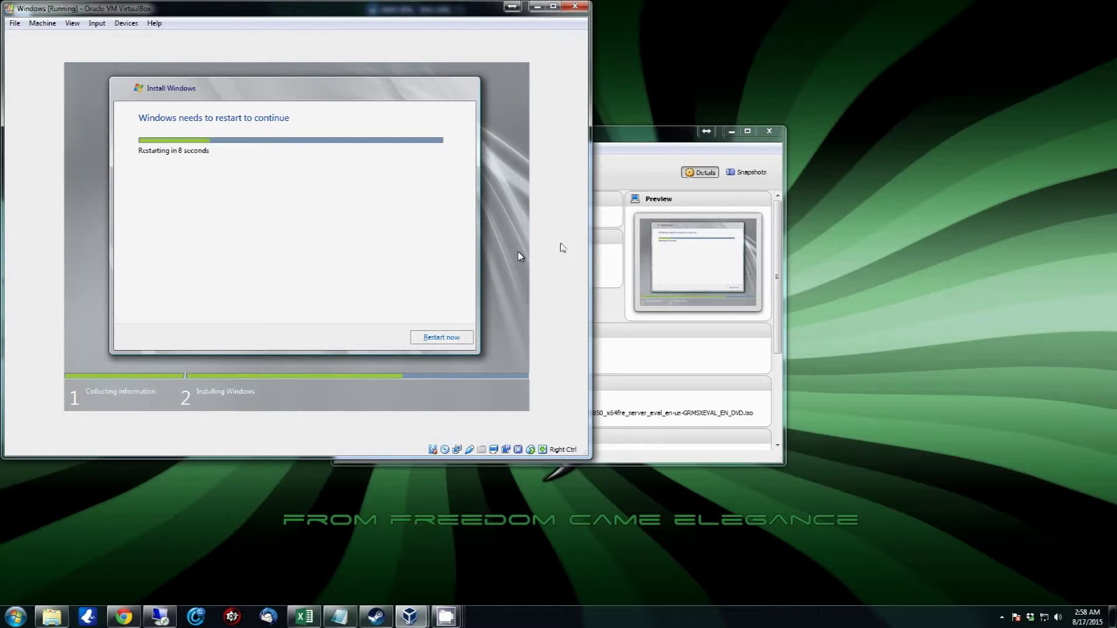
Restart the guest immediately so Windows setup completes and reaches the logon prompt
click(433, 338)
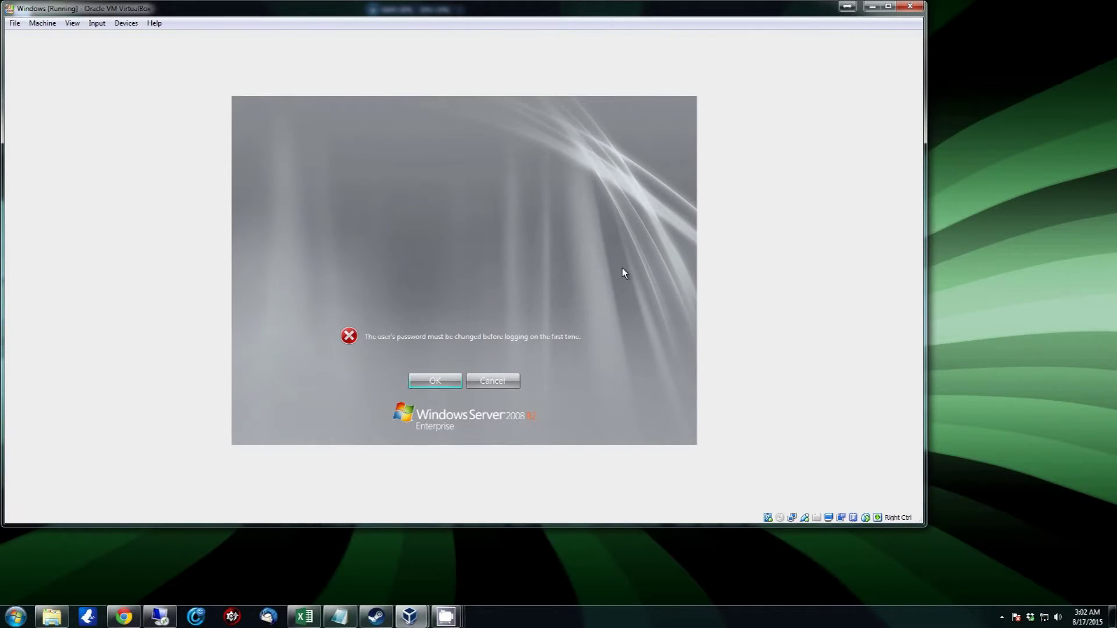
Acknowledge the first-logon notice, enter a new Administrator password twice, and dismiss the mismatch error
click(445, 380)
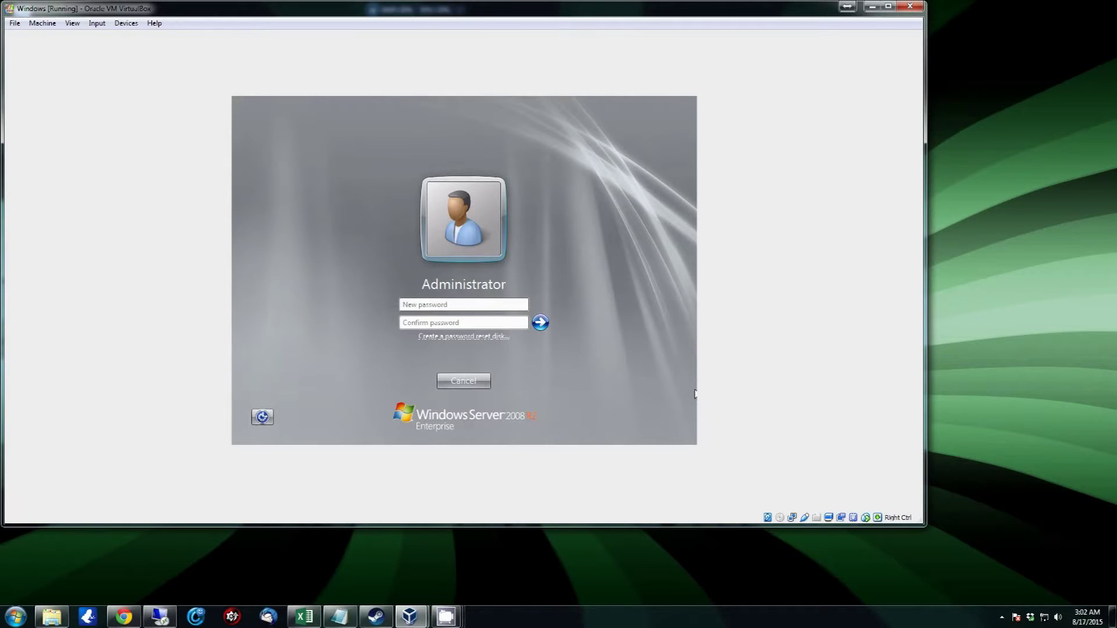
text(••••••••••••)
key(Tab)
text(••••••••••••)
click(541, 323)
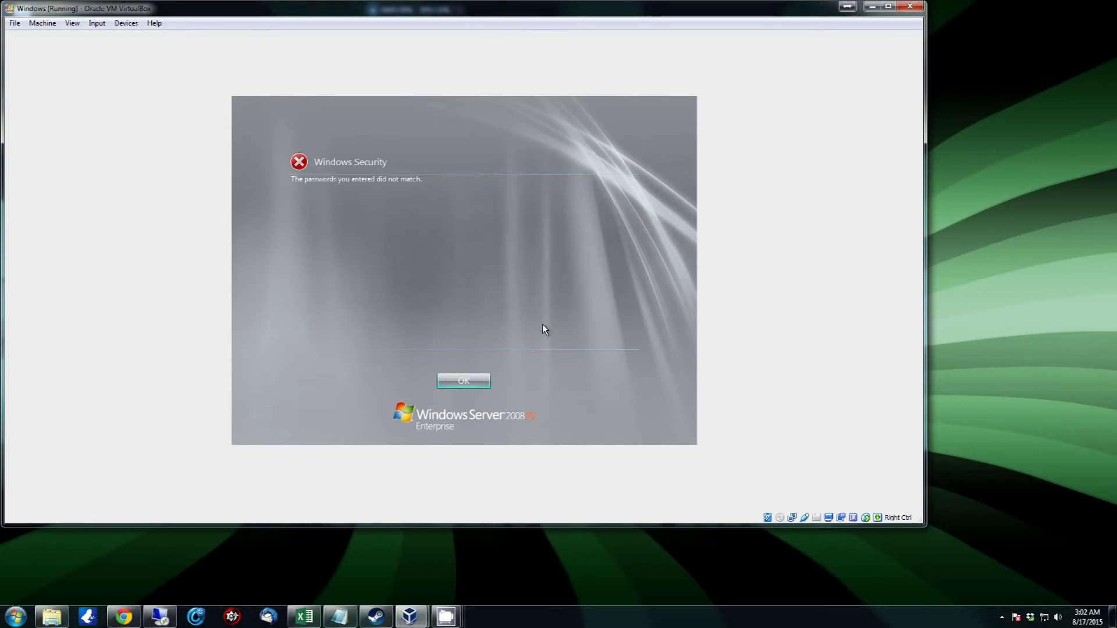
click(466, 380)
Re-enter matching new and confirmation passwords, submit them, and sign in
text(••••••)
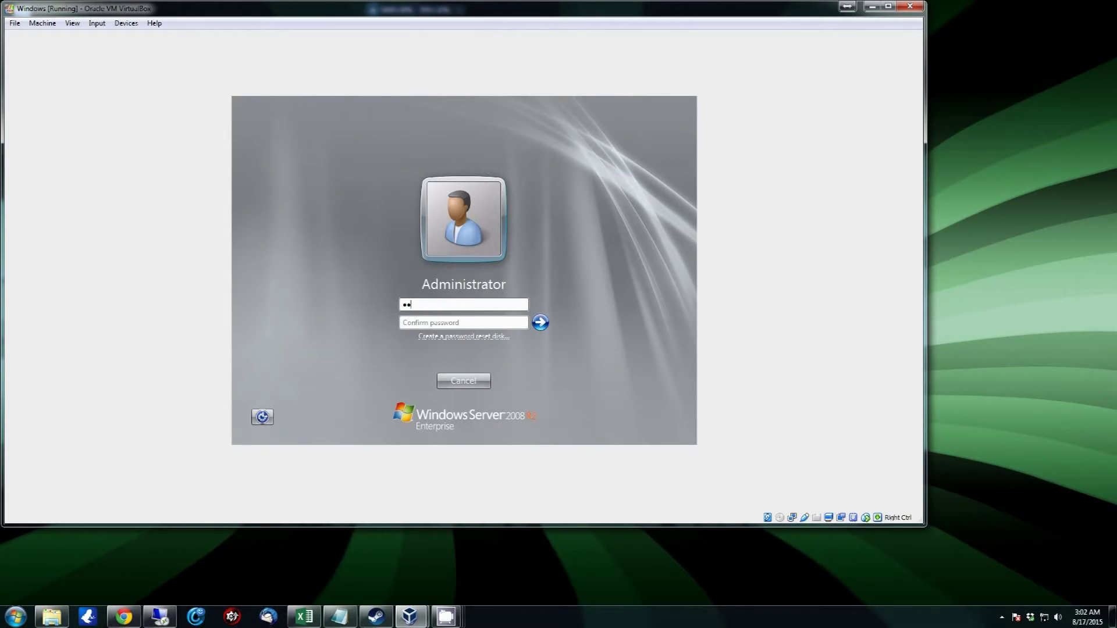
text(••••••)
key(Tab)
text(••••••••••••)
key(Return)
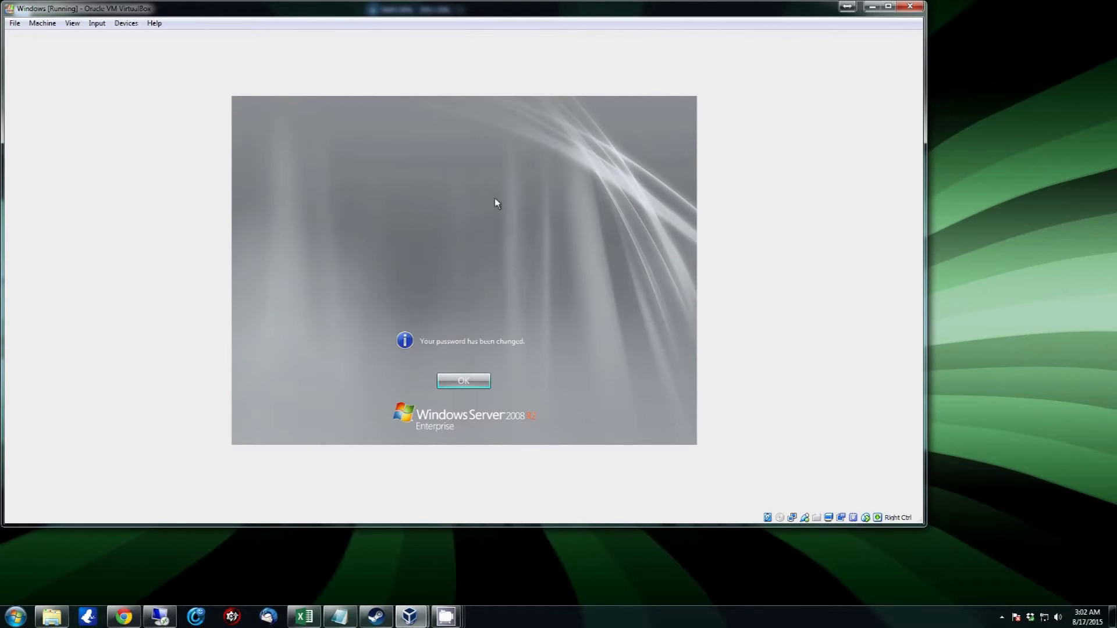
key(Return)
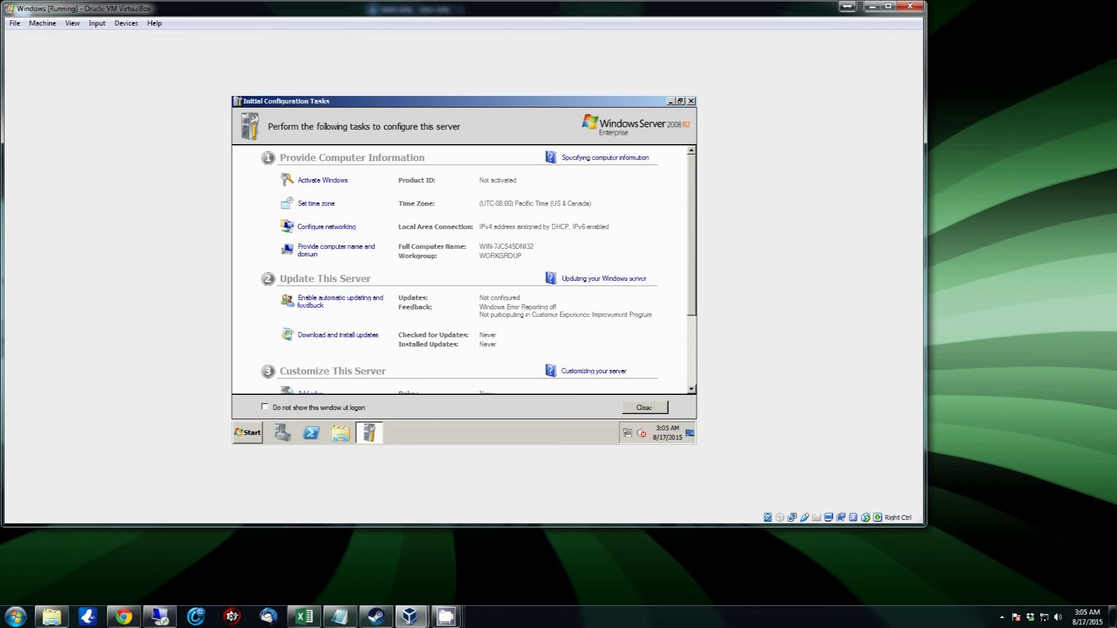
Scroll the Initial Configuration Tasks list back to the top and close the window
scroll(692, 251, down, 3)
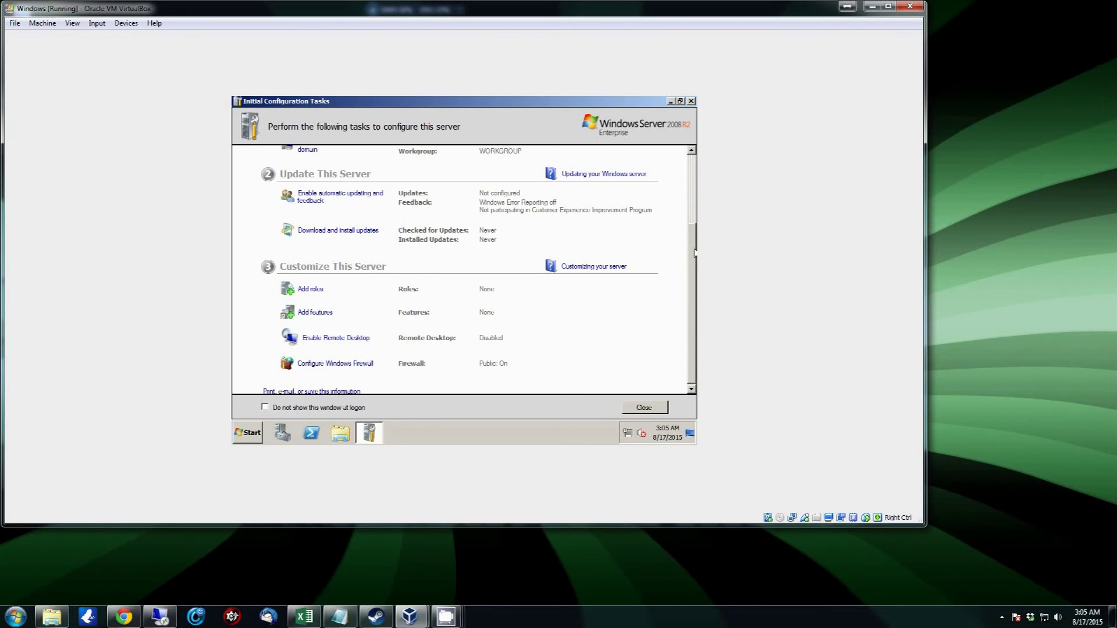
drag(694, 252, 692, 195)
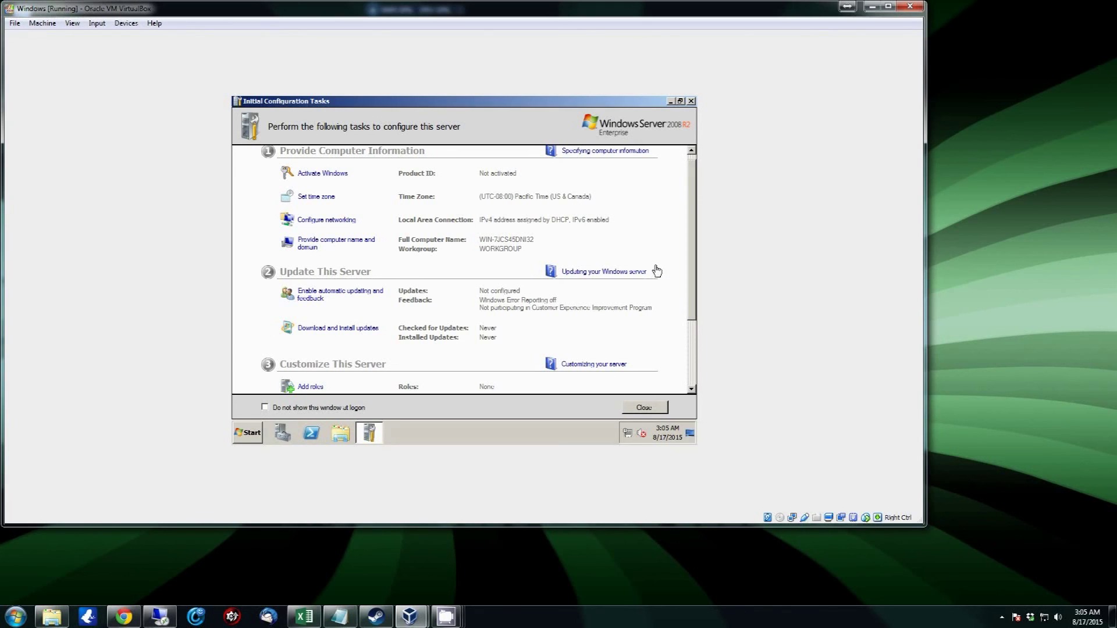
click(650, 411)
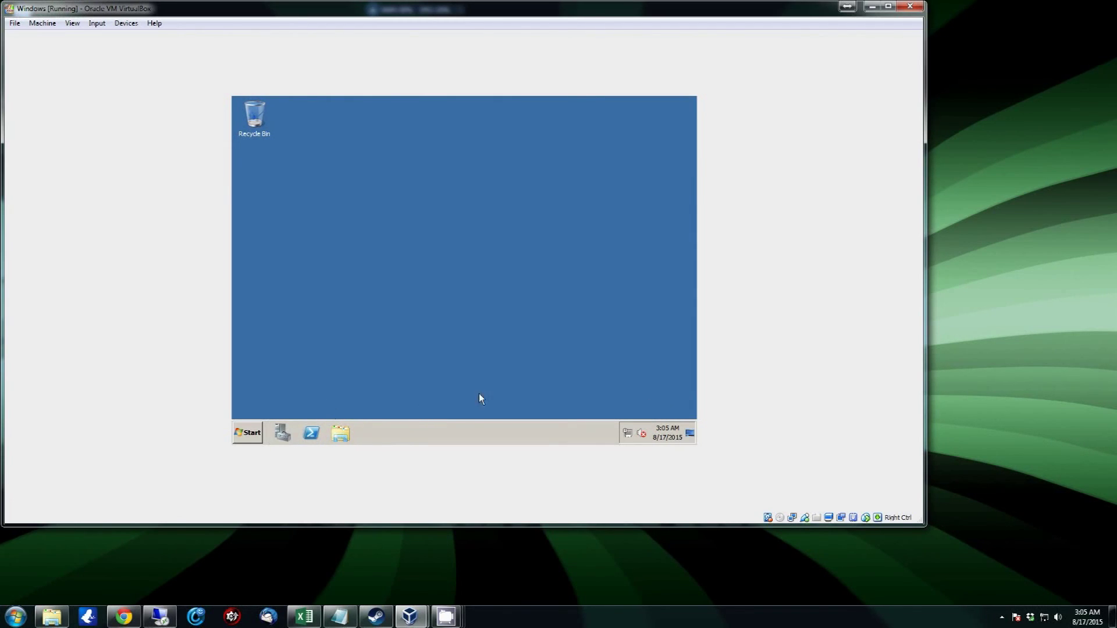